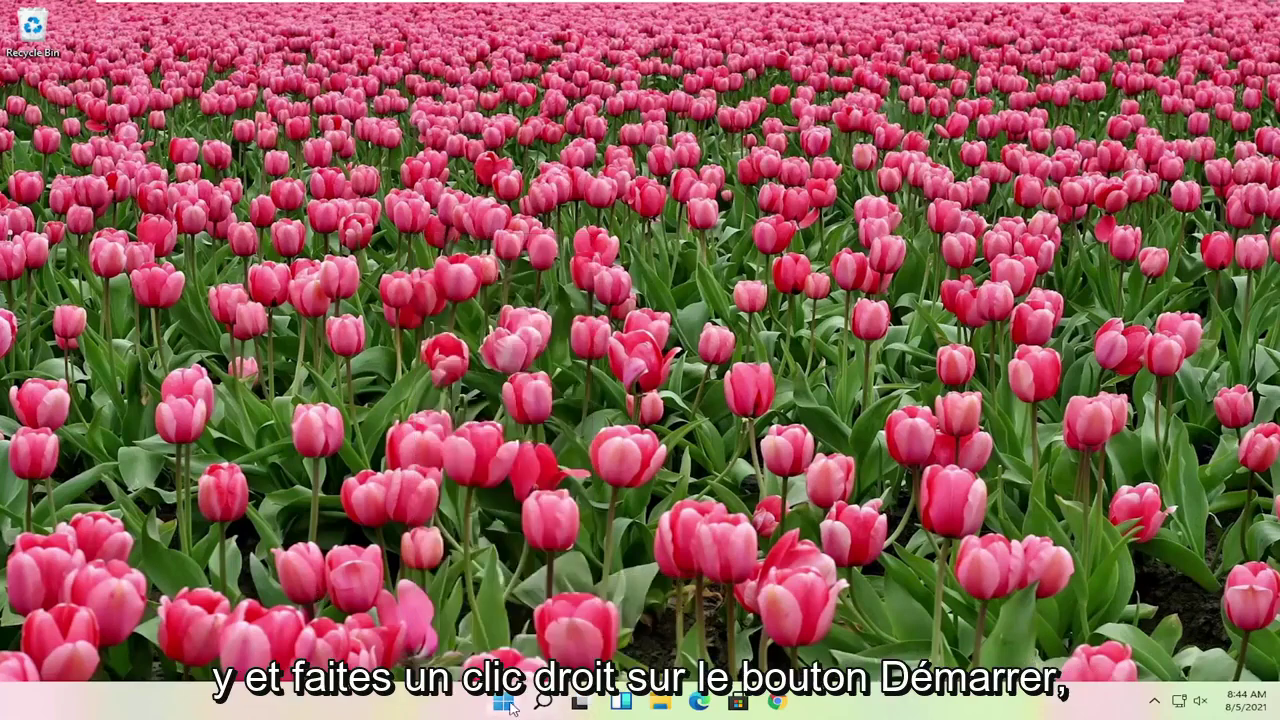
- Bring up the system's shut-down and sign-out choices from the desktop
right_click(503, 703)
mouse_move(495, 643)
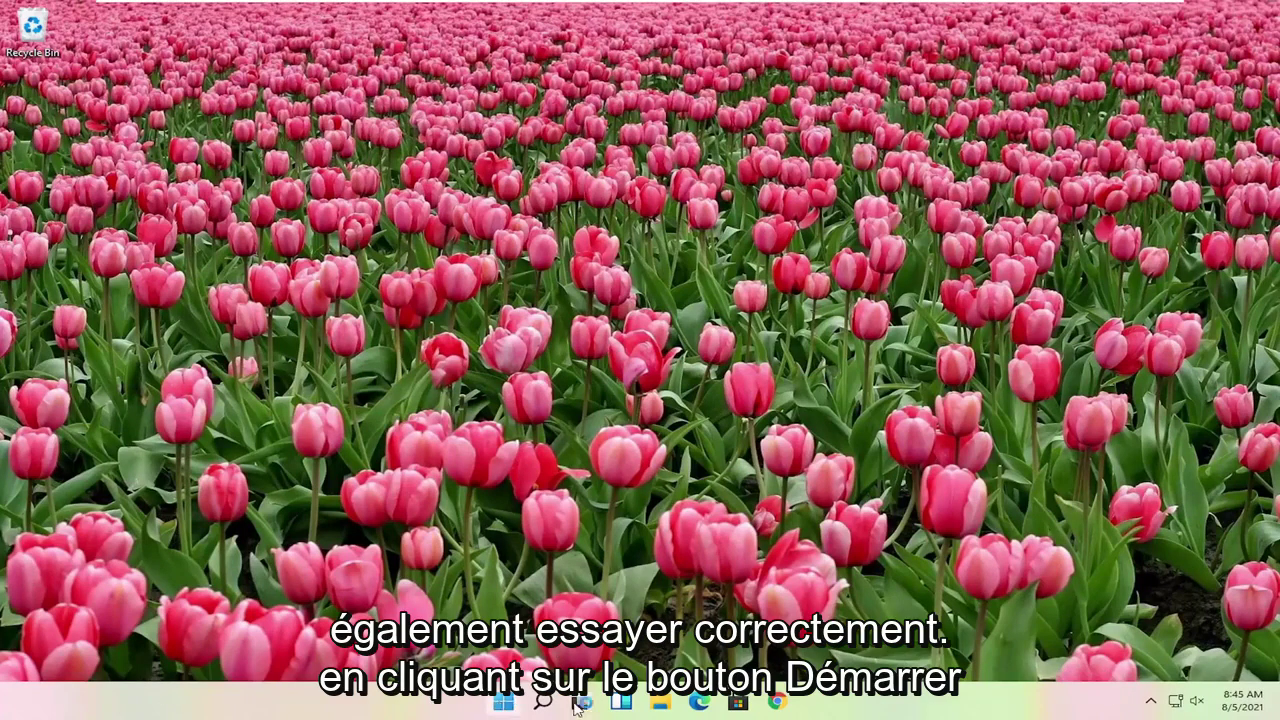
- Open Task Manager and move its window toward the middle of the desktop
right_click(504, 703)
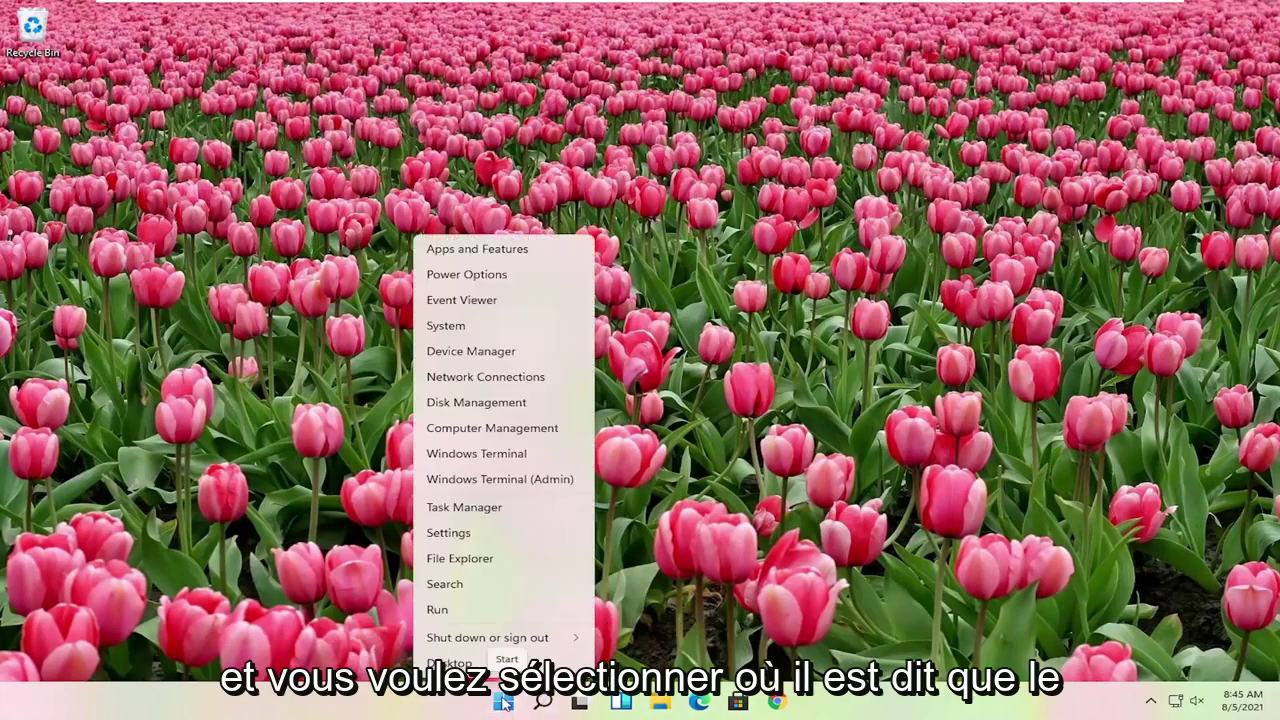
left_click(481, 510)
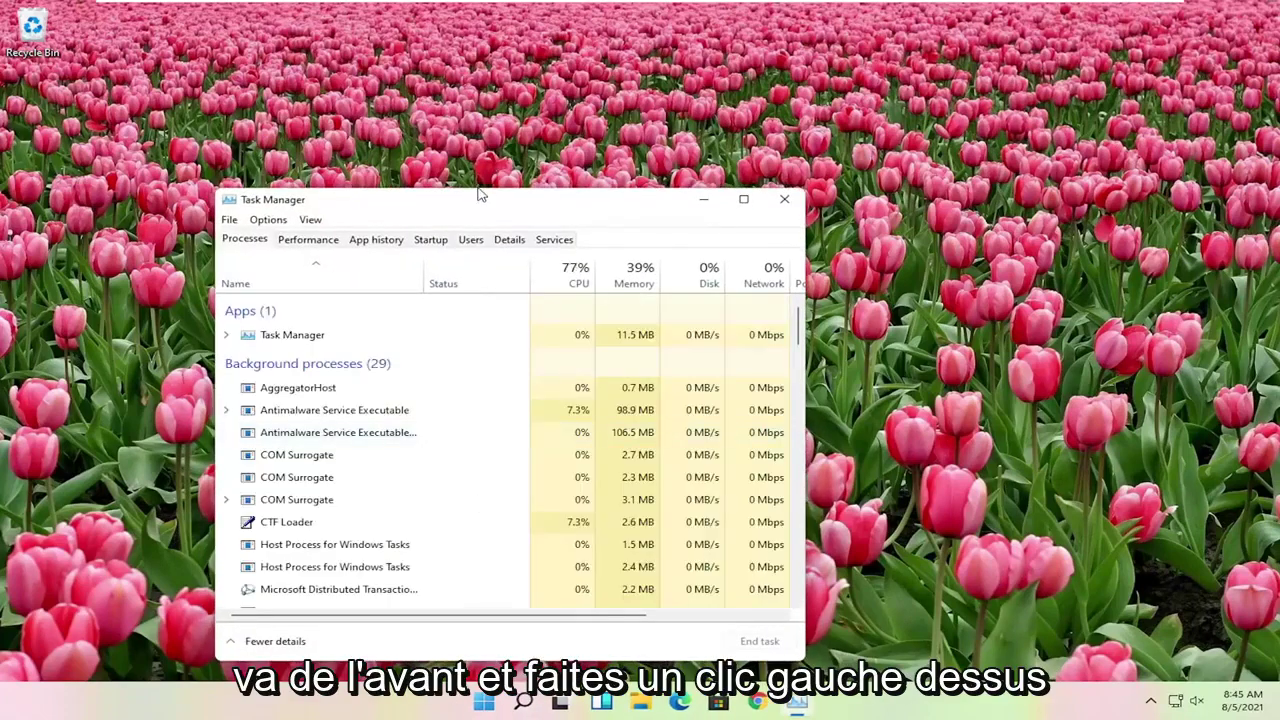
left_click_drag(566, 201, 718, 144)
- Find Windows Explorer in the list of running processes and restart it
scroll(598, 358, "down", 14)
scroll(598, 358, "up", 6)
scroll(600, 362, "up", 10)
scroll(590, 365, "down", 4)
scroll(583, 365, "down", 10)
left_click(480, 385)
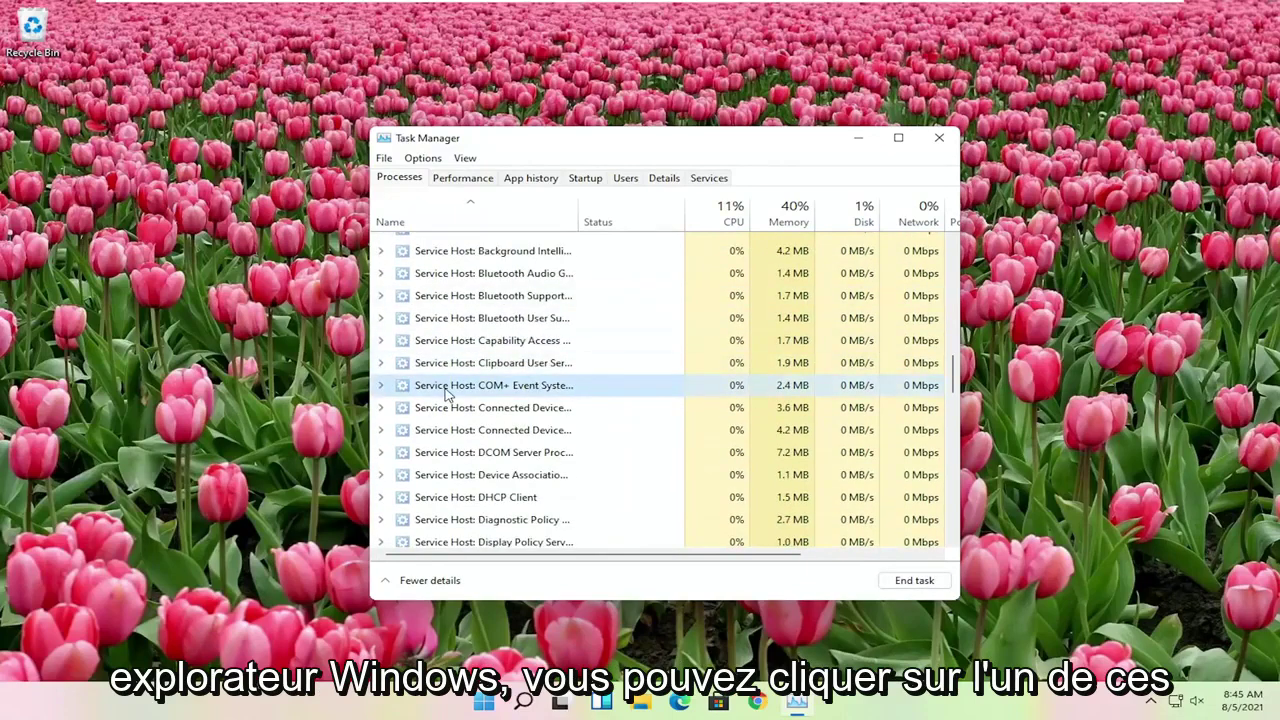
type("w")
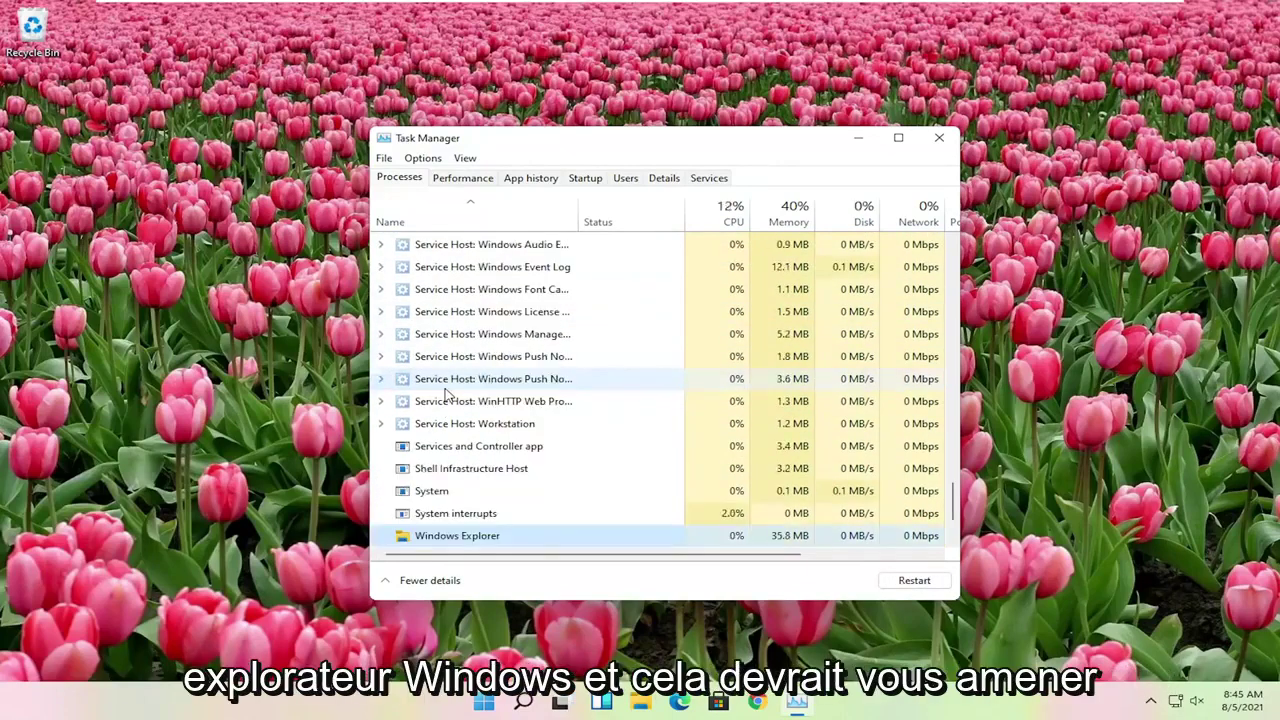
scroll(447, 400, "down", 2)
right_click(431, 448)
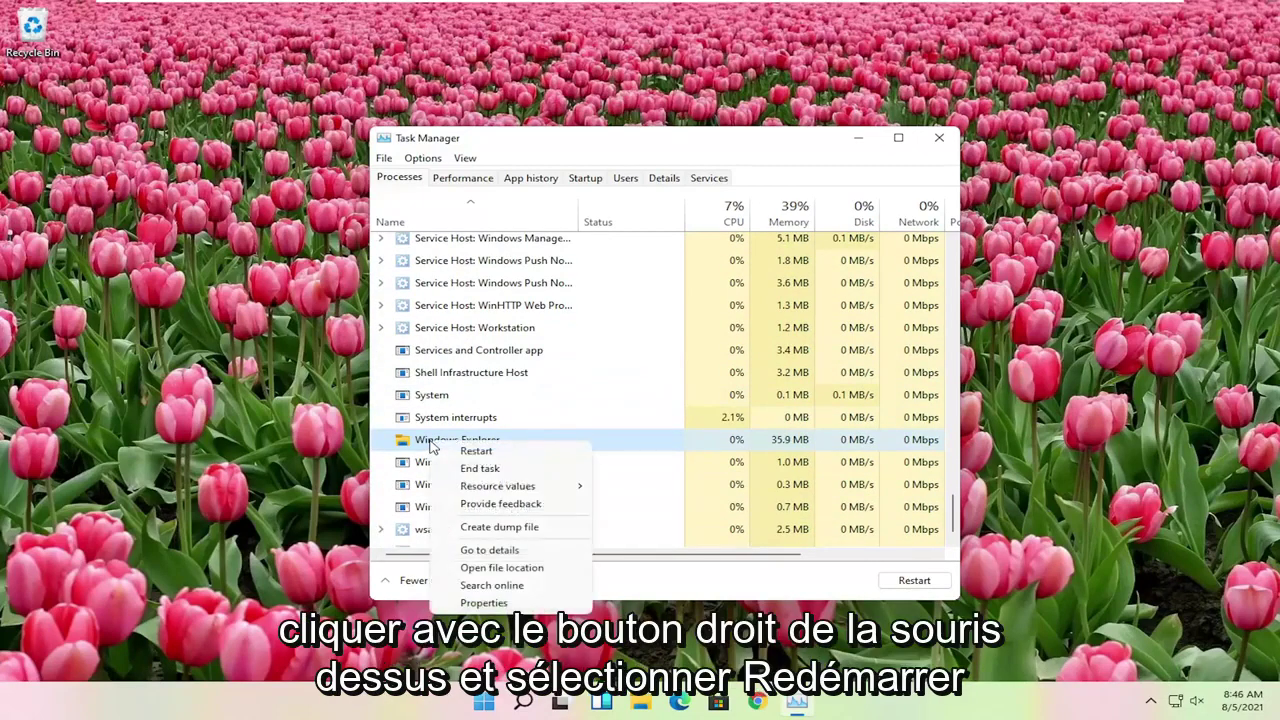
left_click(483, 455)
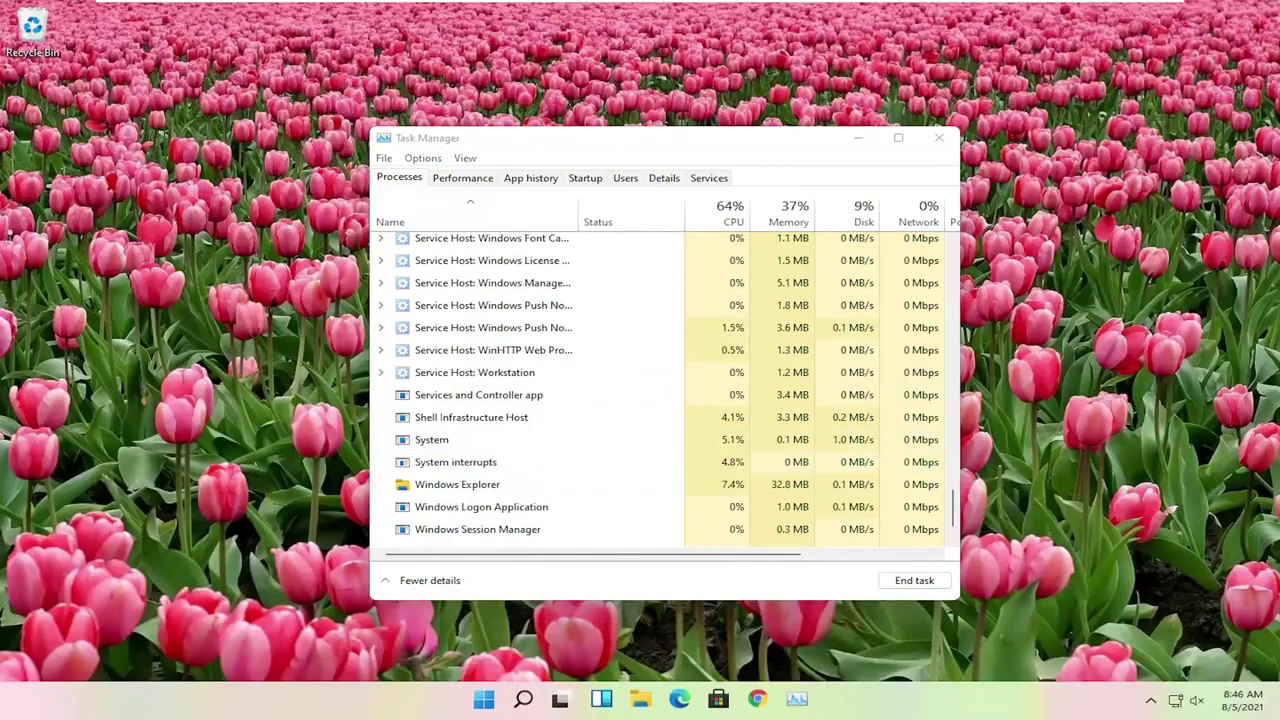
- Open and close the Start menu repeatedly to check whether it responds
left_click(486, 704)
left_click(490, 705)
left_click(486, 704)
left_click(486, 704)
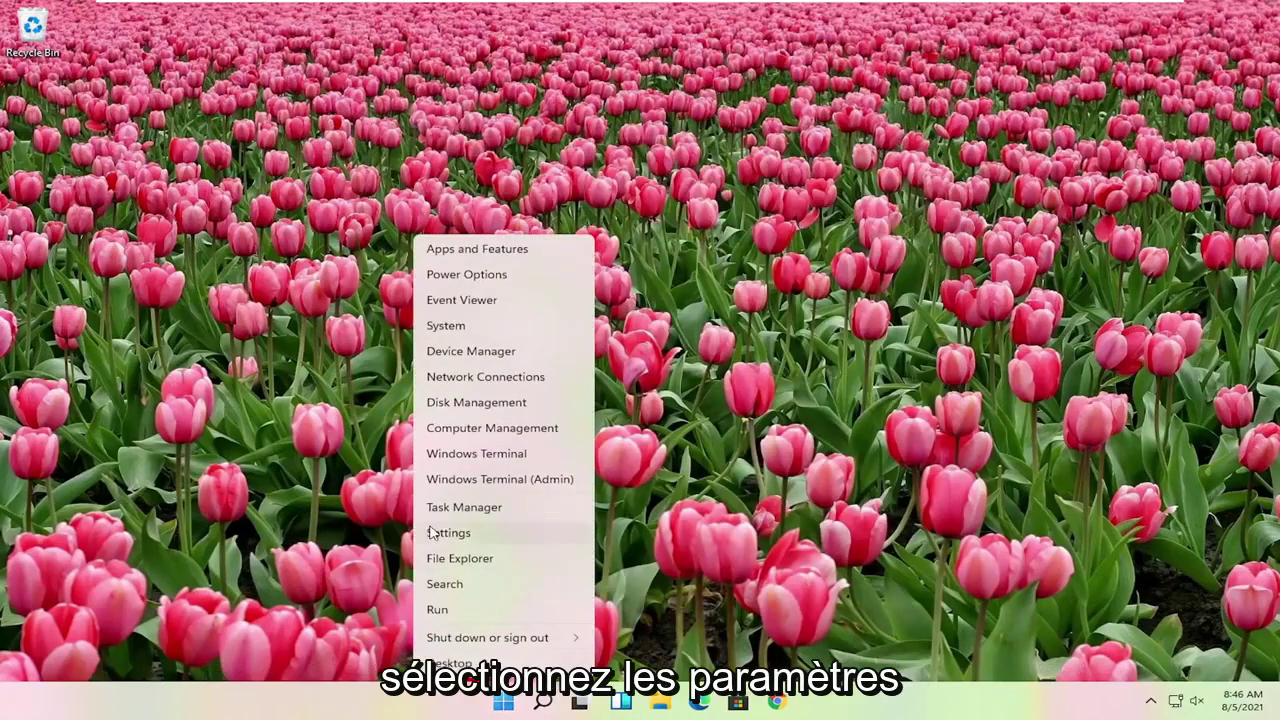
- Open the Windows Update page in Settings and check for updates
left_click(440, 532)
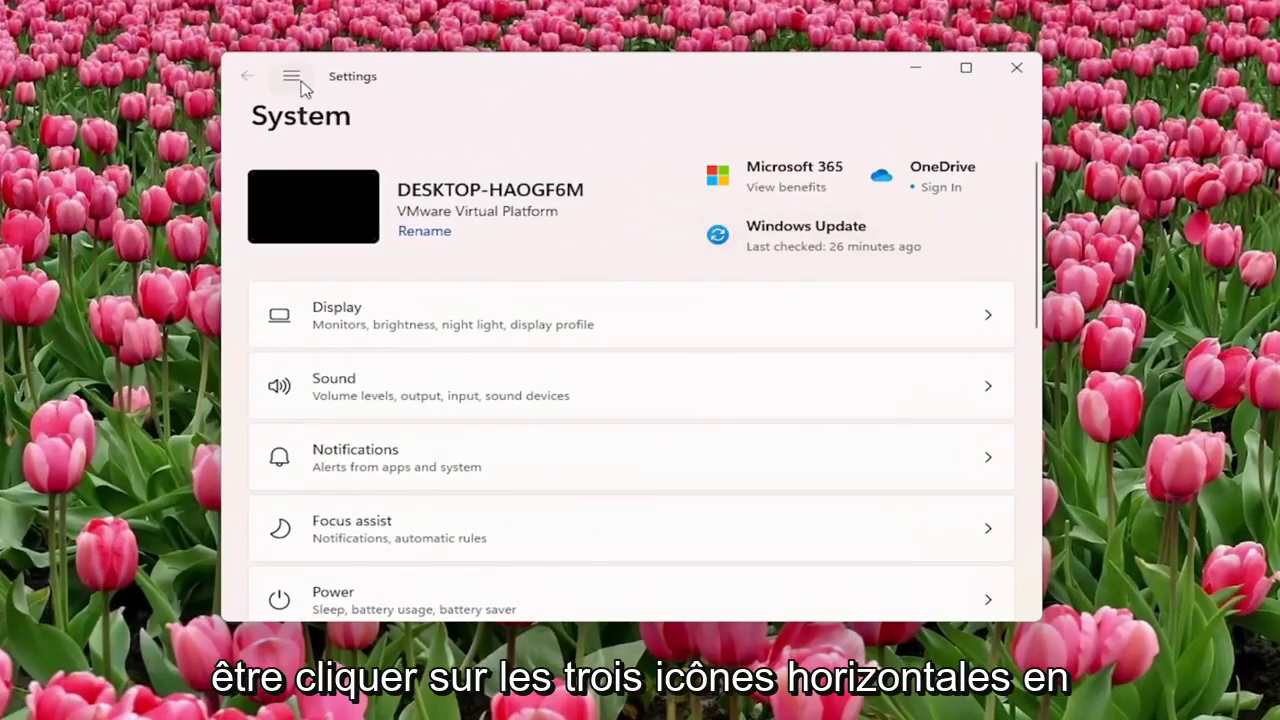
left_click(291, 77)
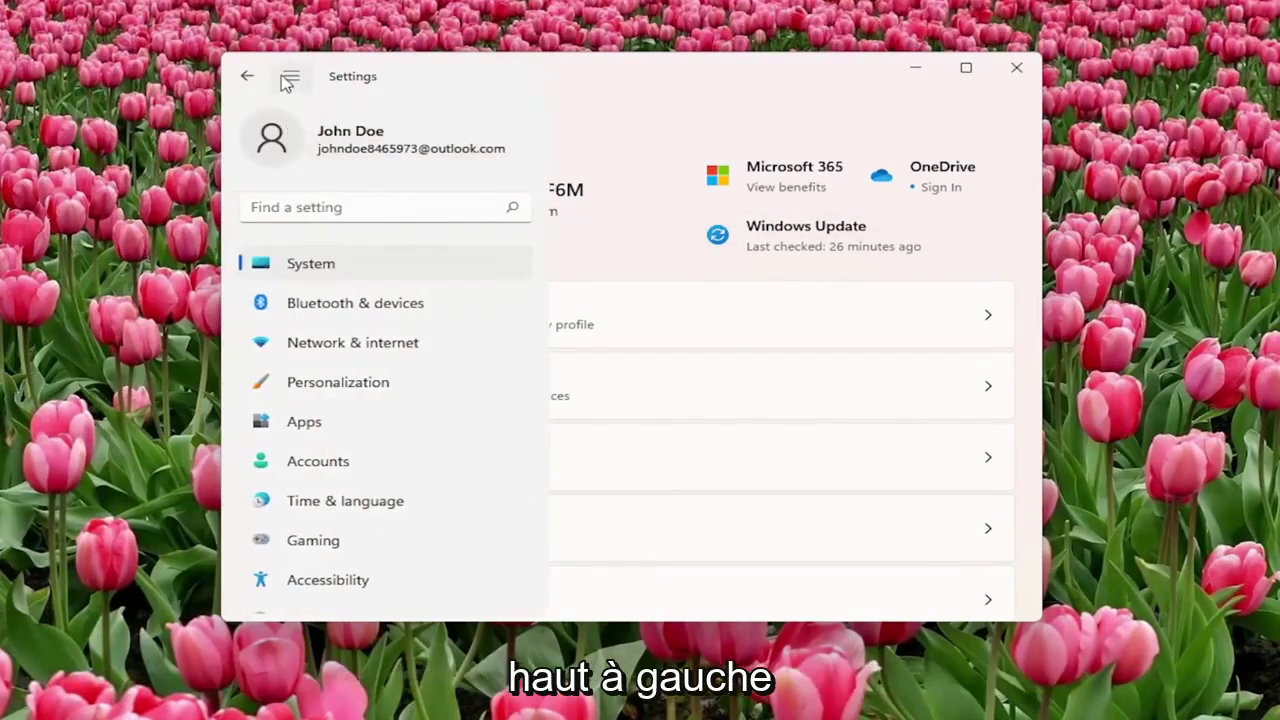
scroll(315, 300, "down", 2)
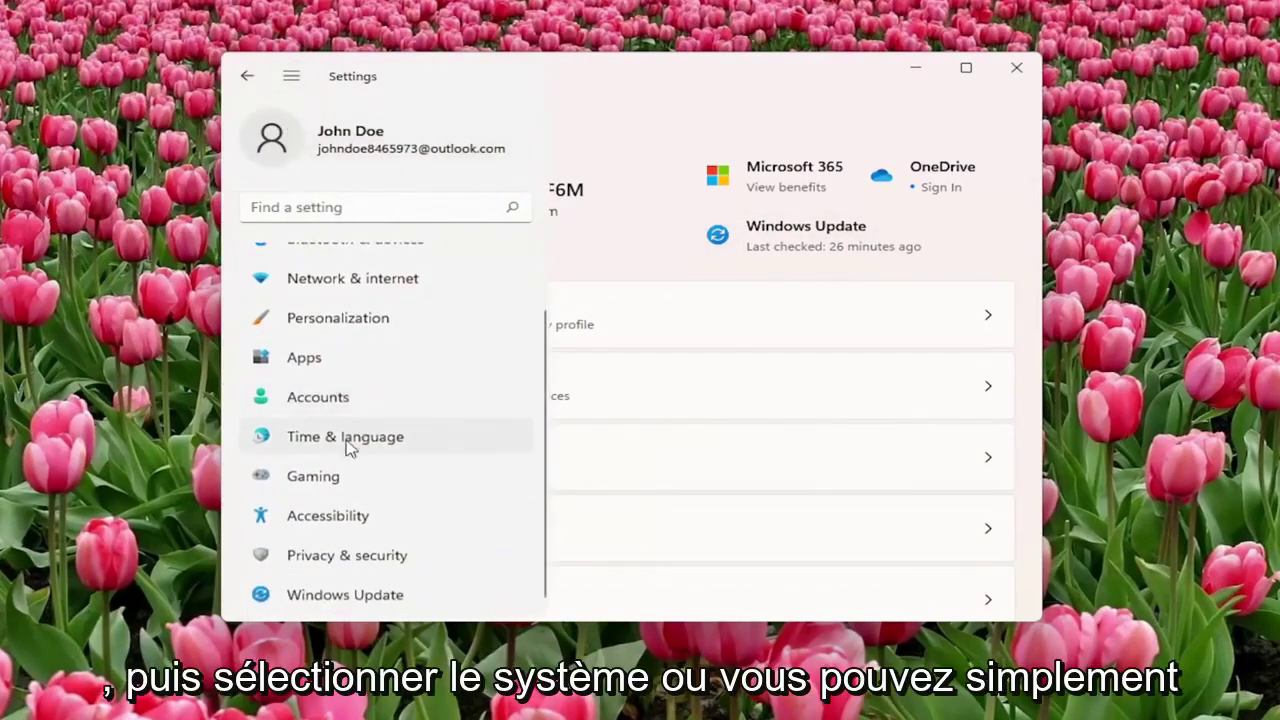
left_click(330, 596)
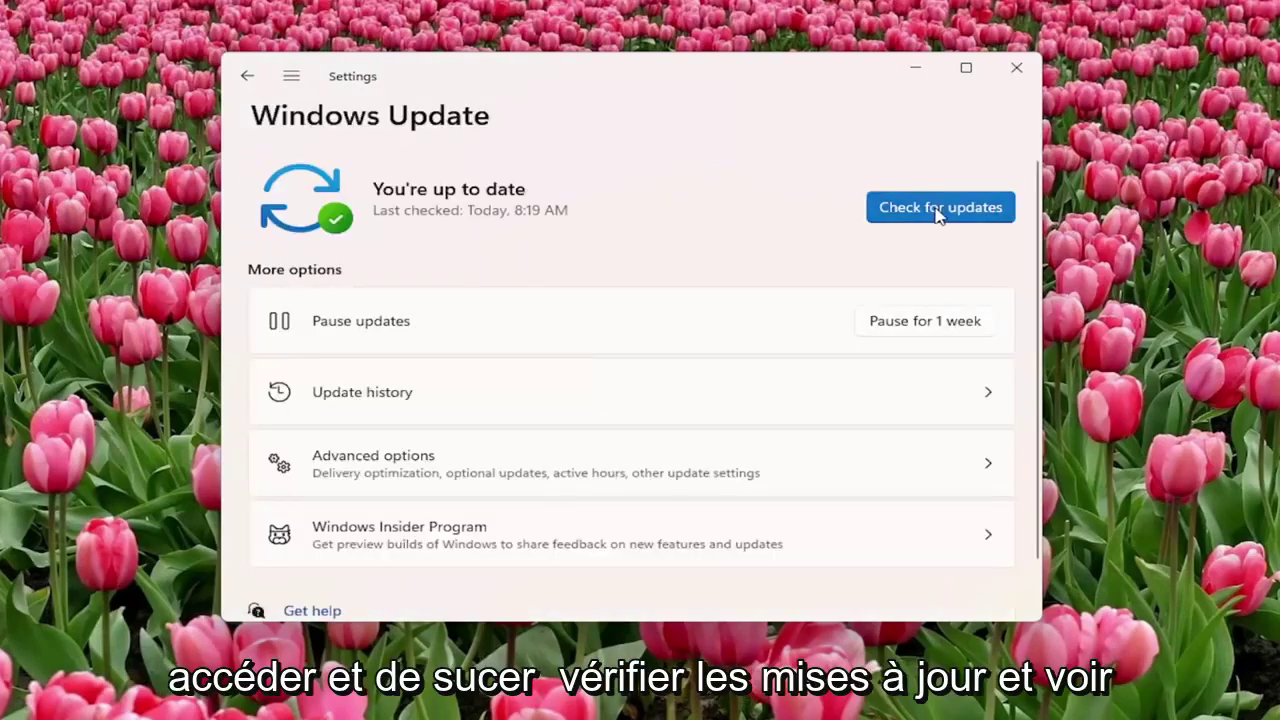
left_click(940, 217)
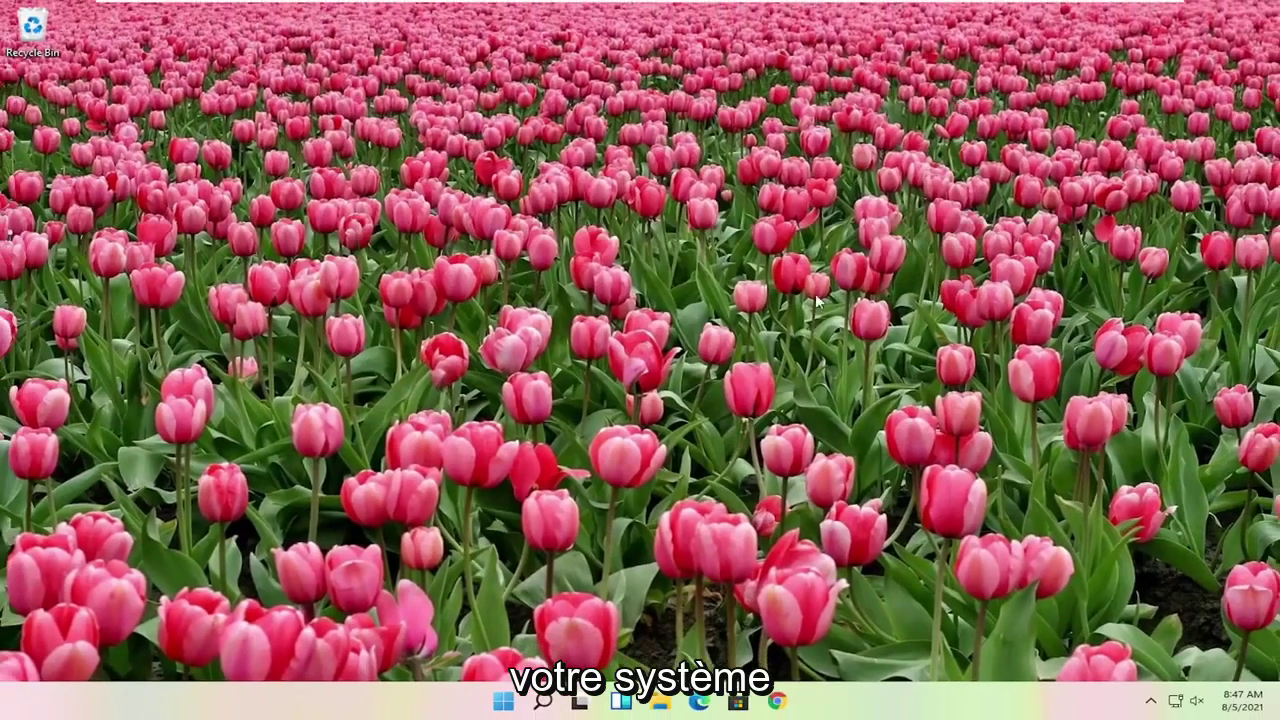
- Run cmd as a new task with administrative privileges from Task Manager
right_click(503, 703)
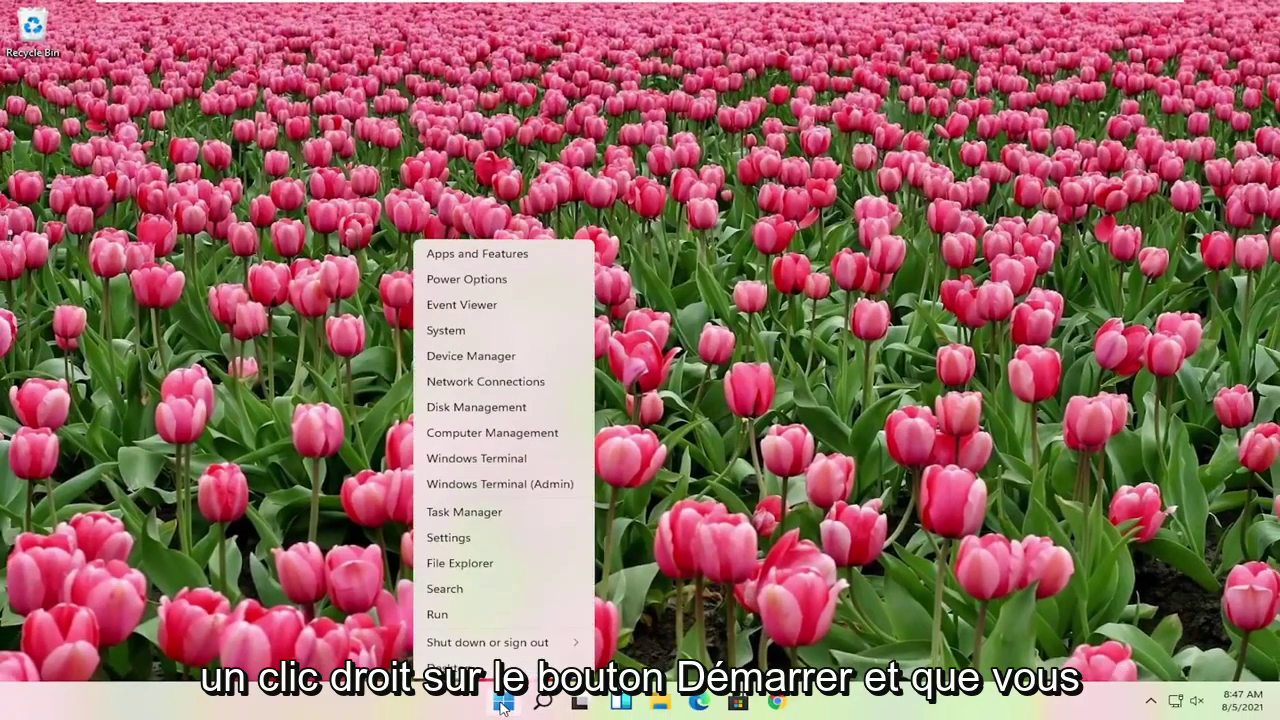
left_click(463, 508)
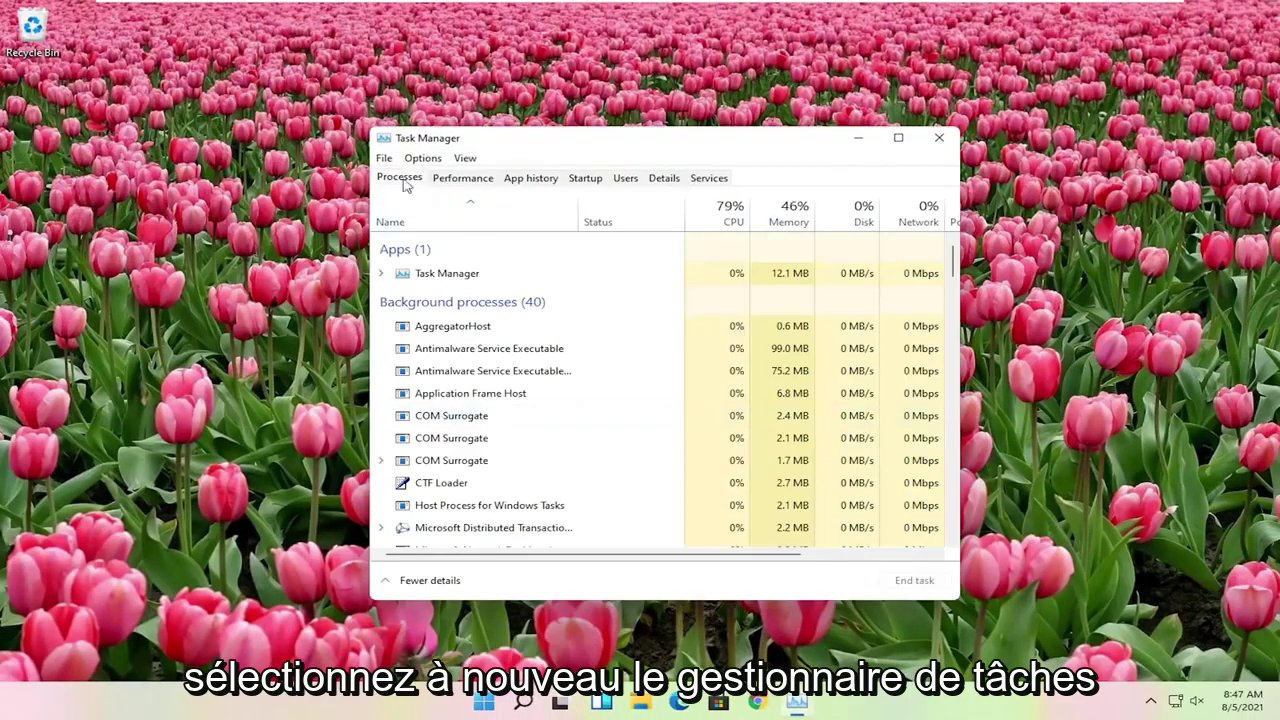
left_click(384, 160)
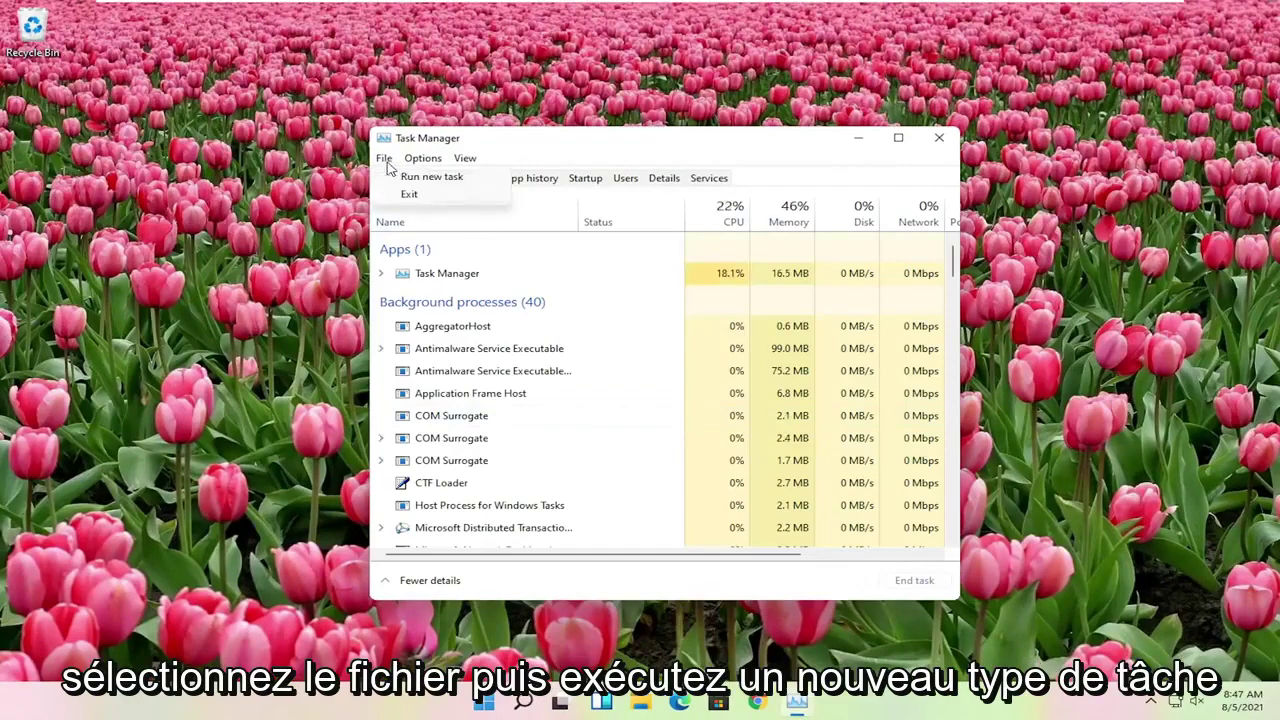
left_click(462, 180)
type("cmd")
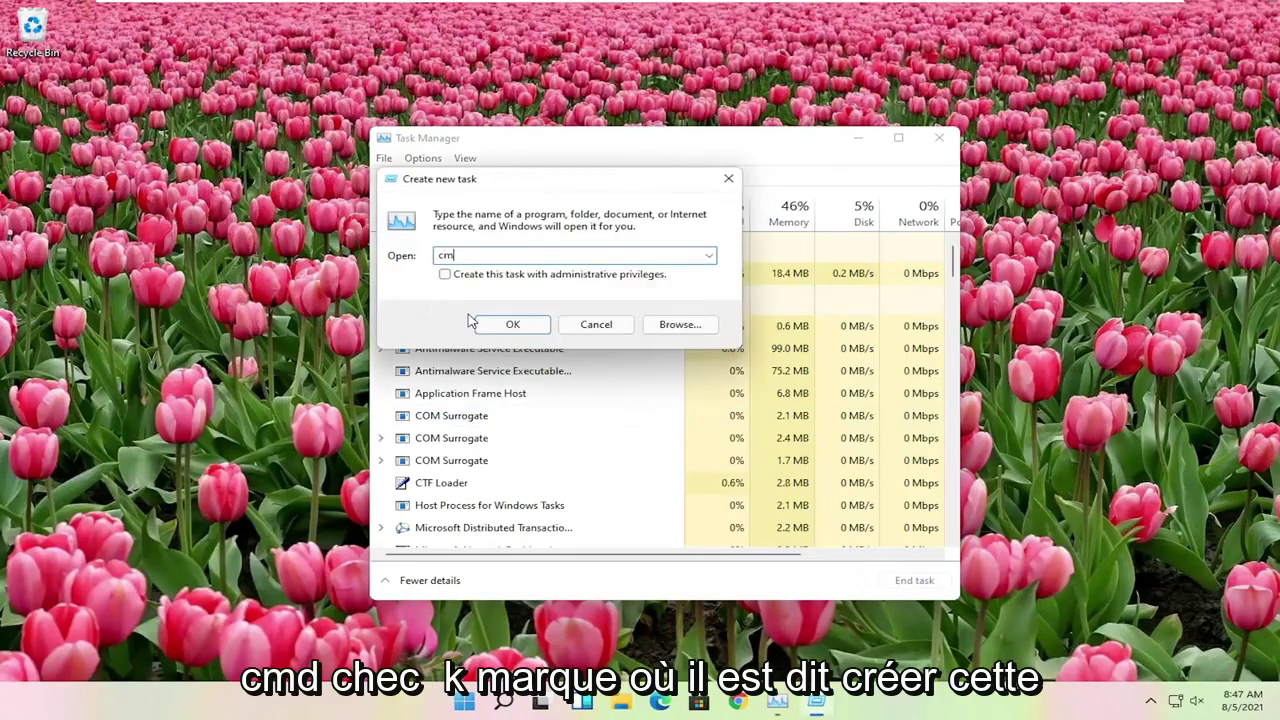
left_click(444, 274)
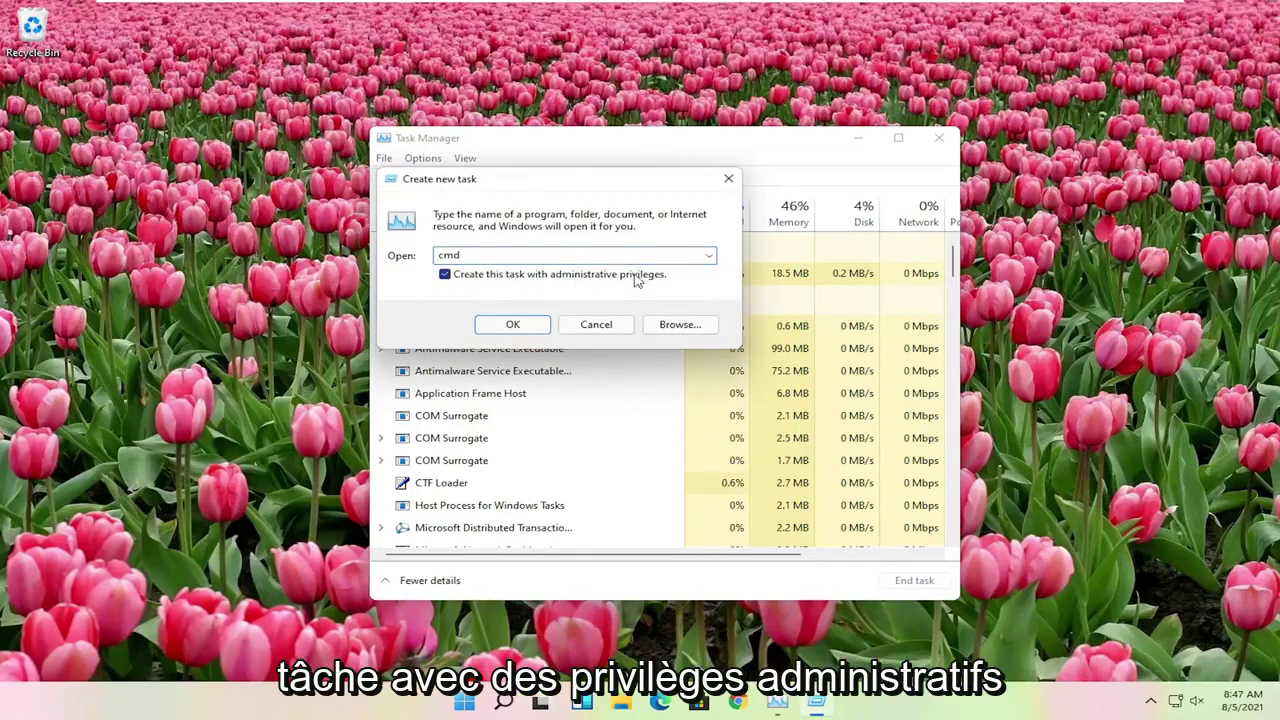
left_click(512, 324)
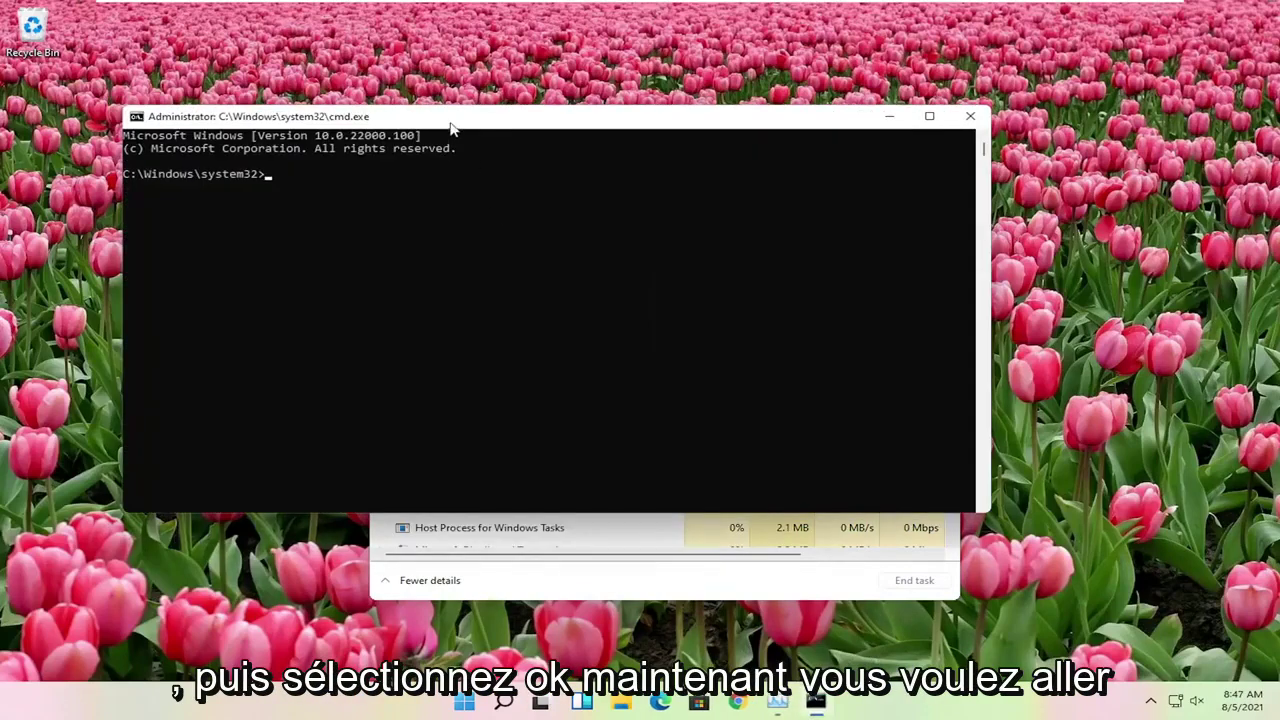
- Run the system file check with the command sfc /scannow in the administrator Command Prompt
left_click_drag(478, 133, 560, 147)
type("sfc")
type(" /scannow")
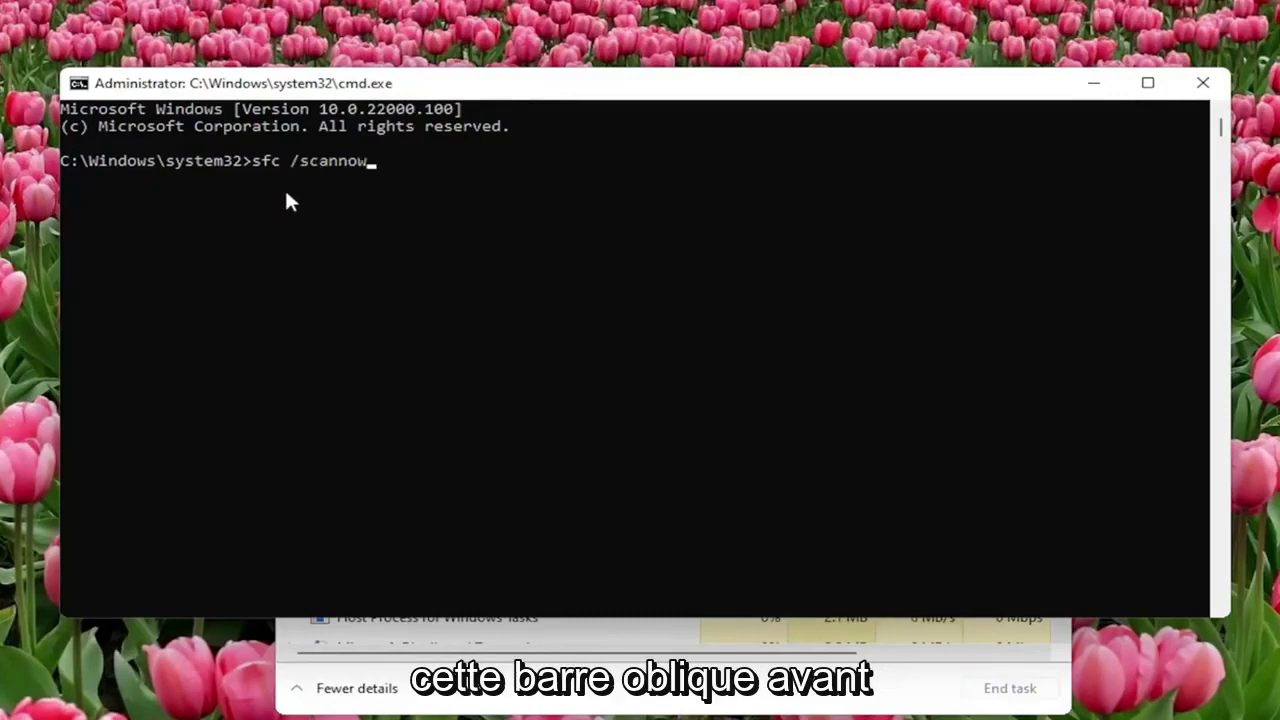
left_click_drag(307, 83, 335, 89)
key("Return")
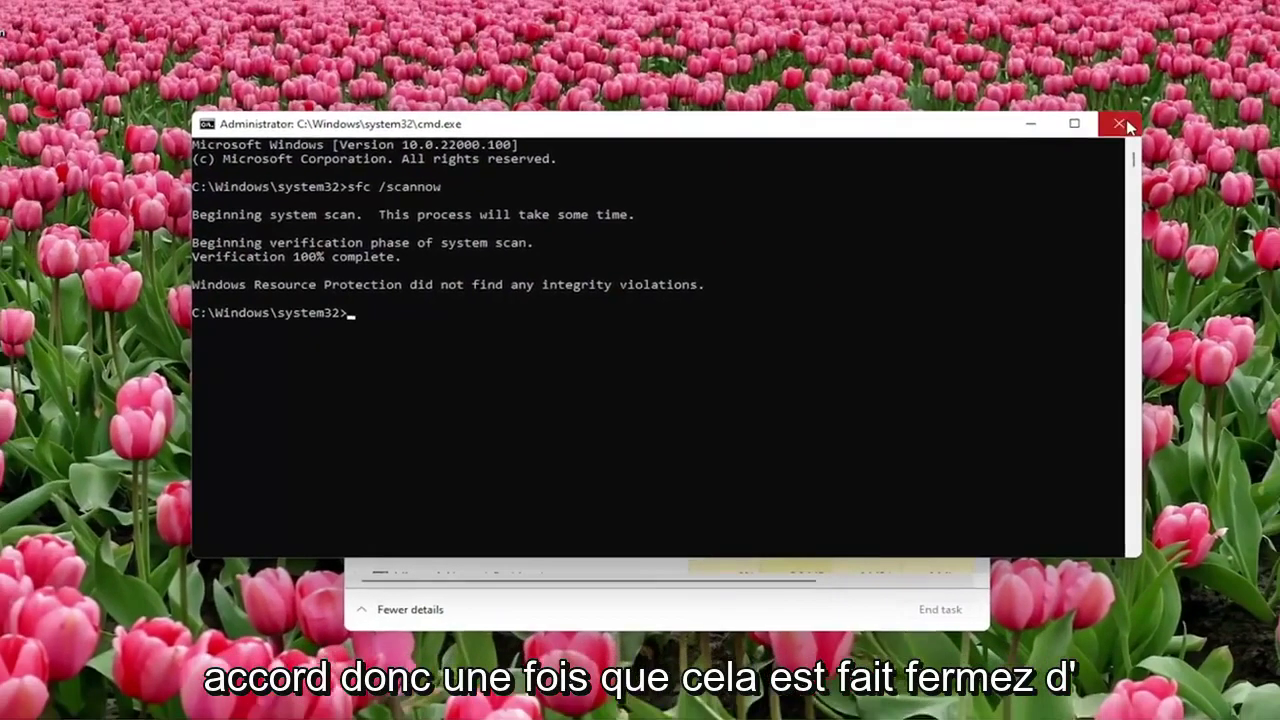
- Close the Command Prompt and Task Manager windows and restart the computer
left_click(1230, 89)
left_click(948, 140)
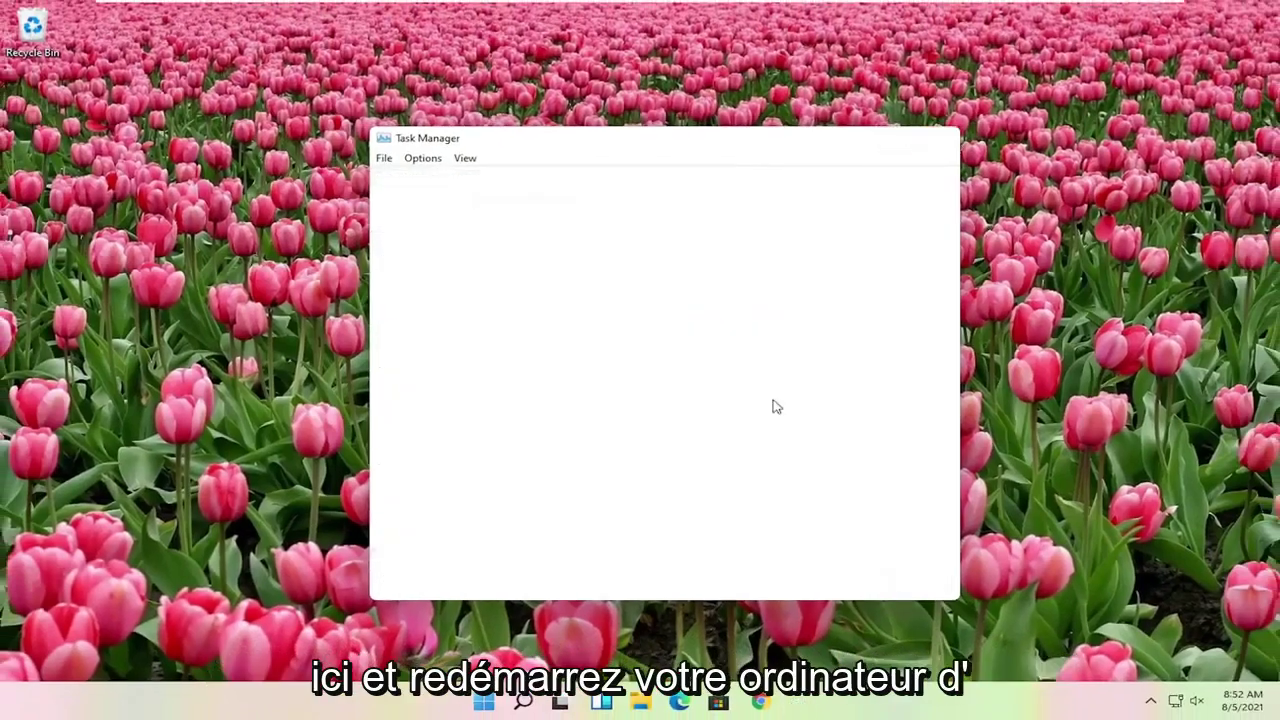
right_click(503, 702)
mouse_move(497, 636)
left_click(630, 656)
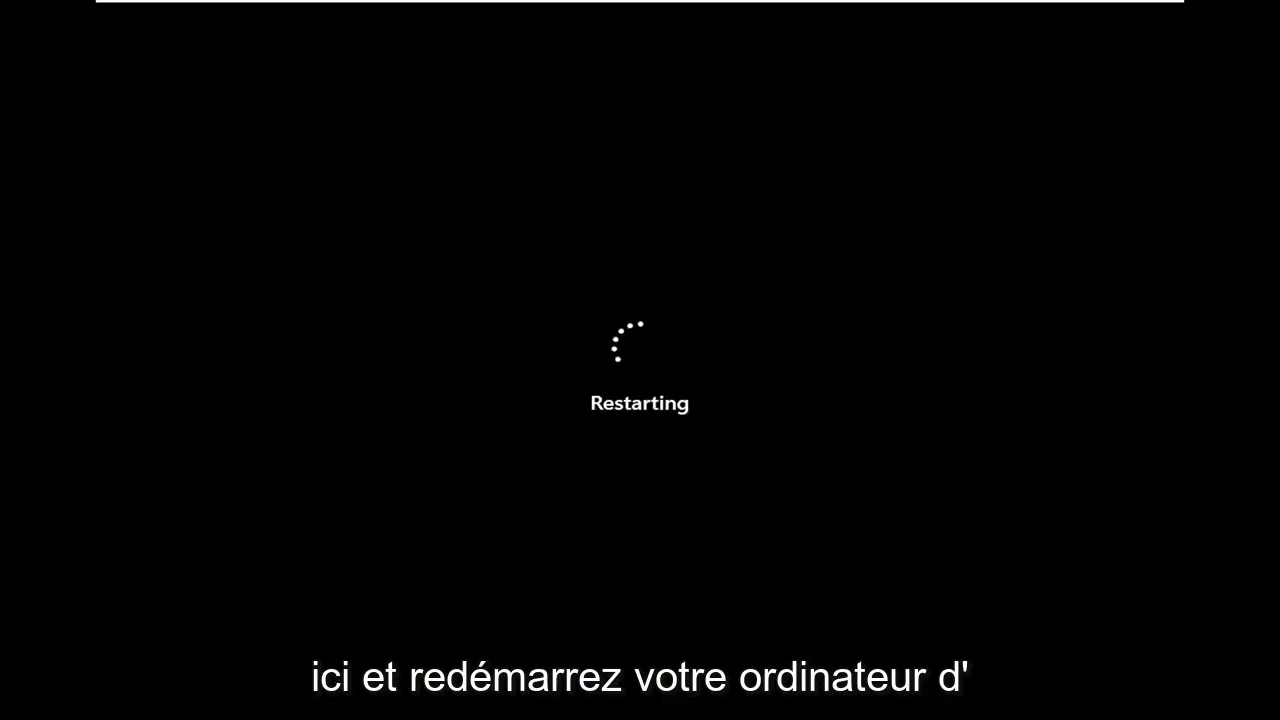